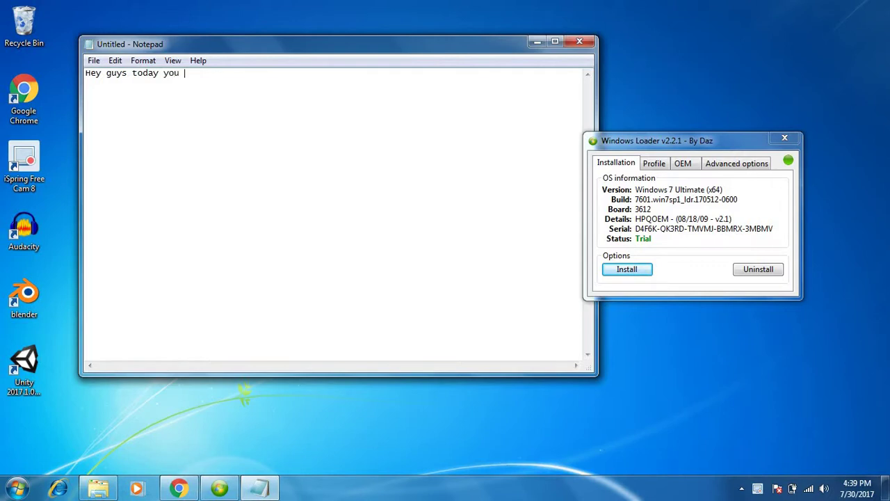
Step: Continue the opening sentence of the note with "are going to see how to acti"
type("are goate ing to")
type(" see h")
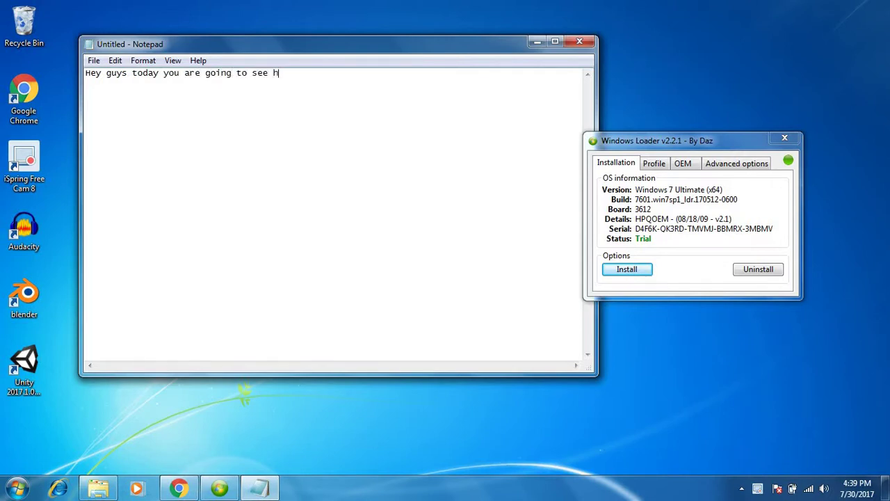
type("ow to acti")
left_click(216, 73)
type("ate ")
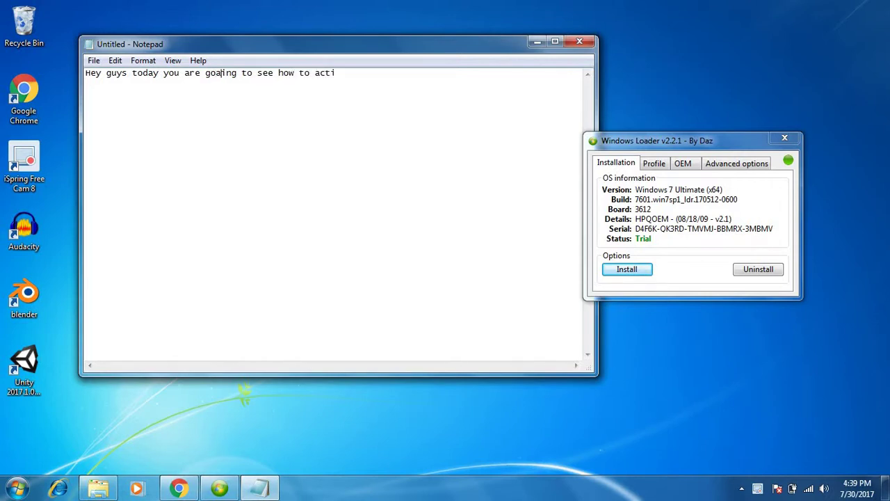
type("windows ")
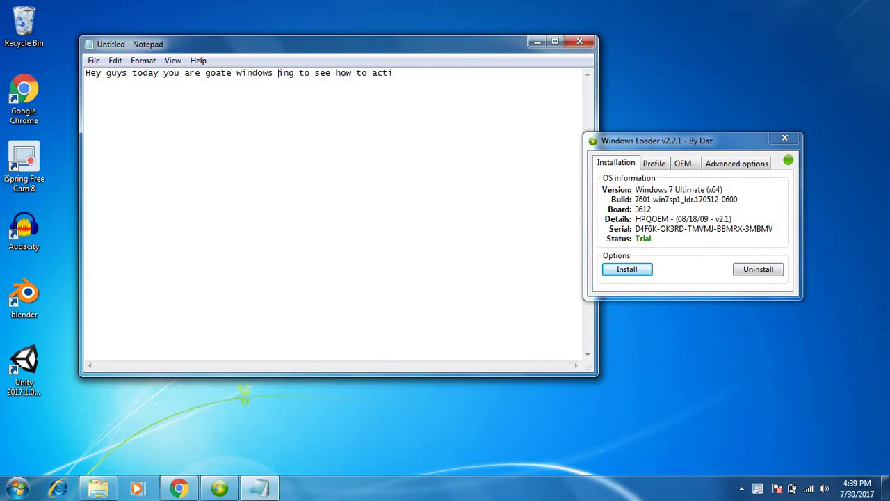
type("7 for fr")
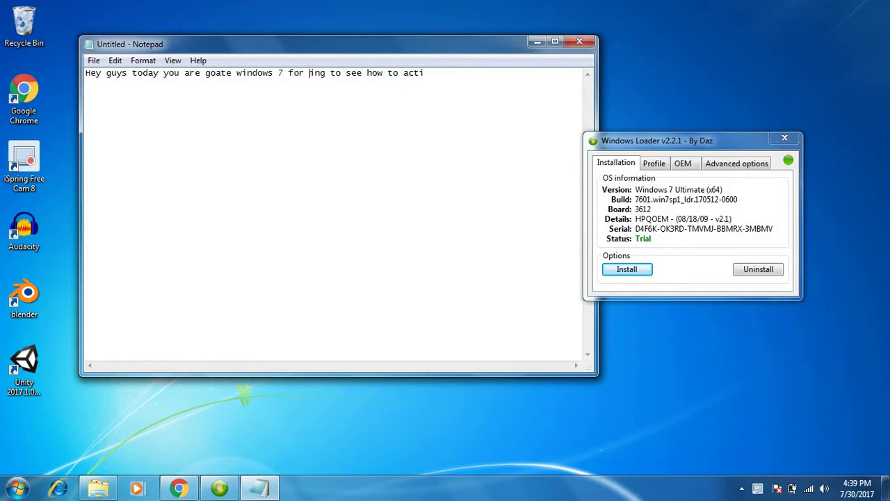
type("ee")
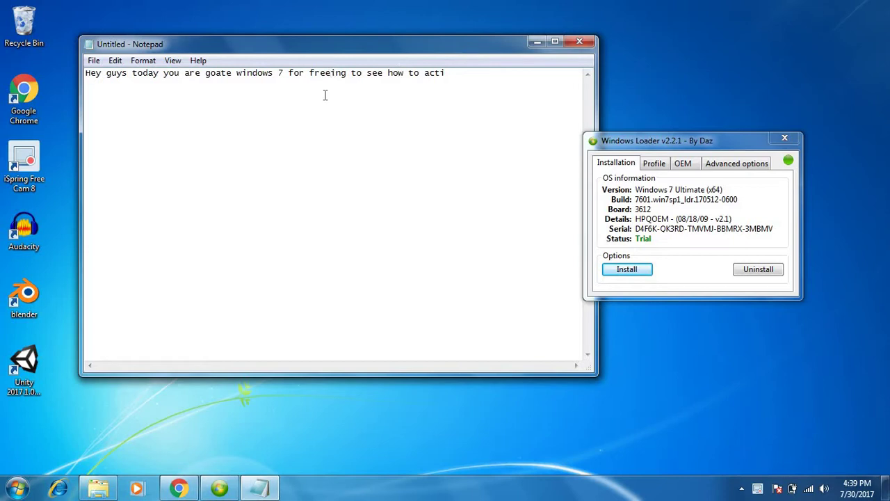
key("BackSpace")
key("BackSpace")
key("BackSpace")
key("BackSpace")
key("BackSpace")
key("BackSpace")
key("BackSpace")
key("BackSpace")
key("BackSpace")
key("BackSpace")
key("BackSpace")
key("BackSpace")
key("BackSpace")
key("BackSpace")
key("BackSpace")
key("BackSpace")
key("BackSpace")
key("BackSpace")
key("BackSpace")
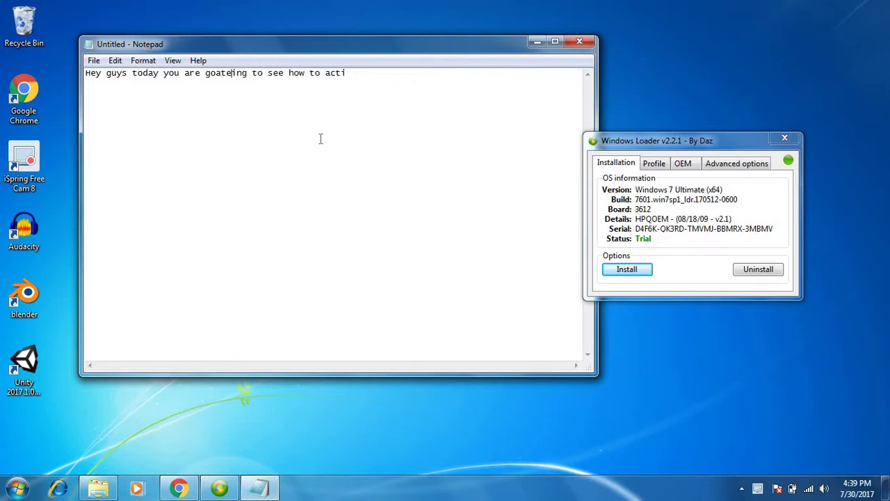
key("BackSpace")
key("BackSpace")
key("BackSpace")
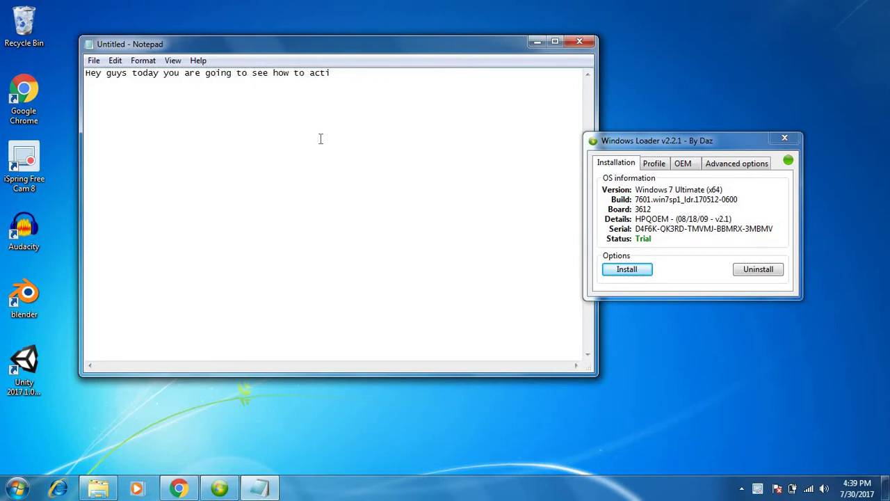
Step: Complete the unfinished word at the end of the first line so the sentence ends with "activate windows 7 for free"
left_click(389, 75)
type("vate window")
key("BackSpace")
key("BackSpace")
type("ws 7 for free ")
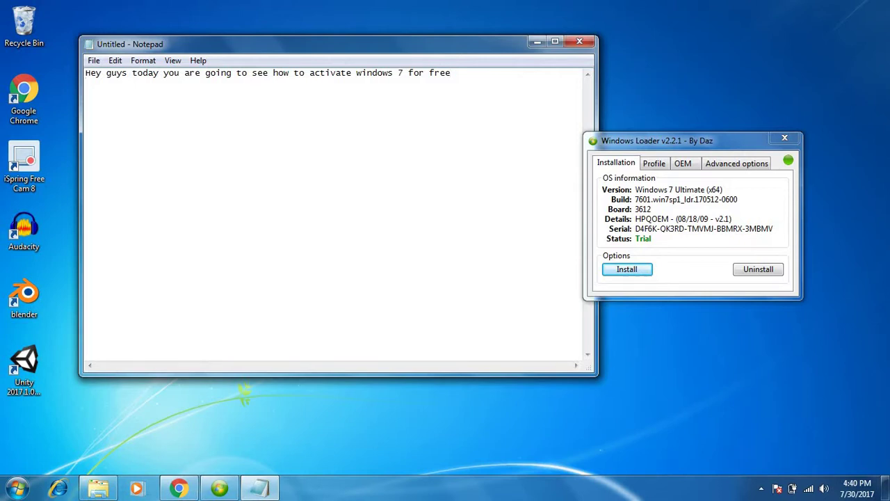
Step: Add the lines "Follow me and you will be there very soon" and "THANKS." to the note, and minimize it
type("Follow me and you will ")
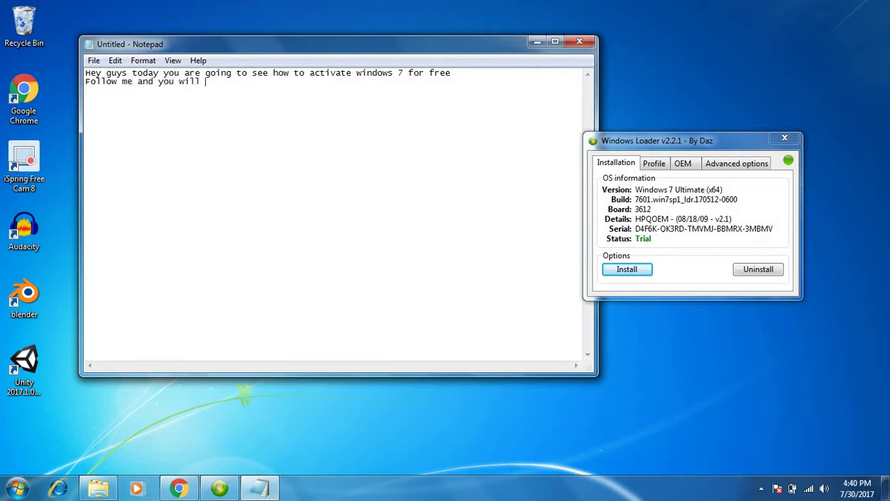
type("be ther")
key("BackSpace")
type("e very soon TH")
type("ANKS.")
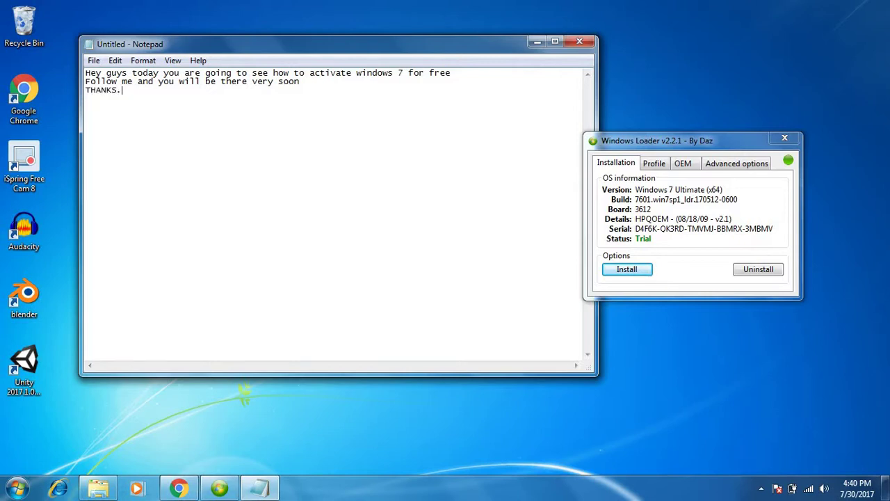
left_click(536, 44)
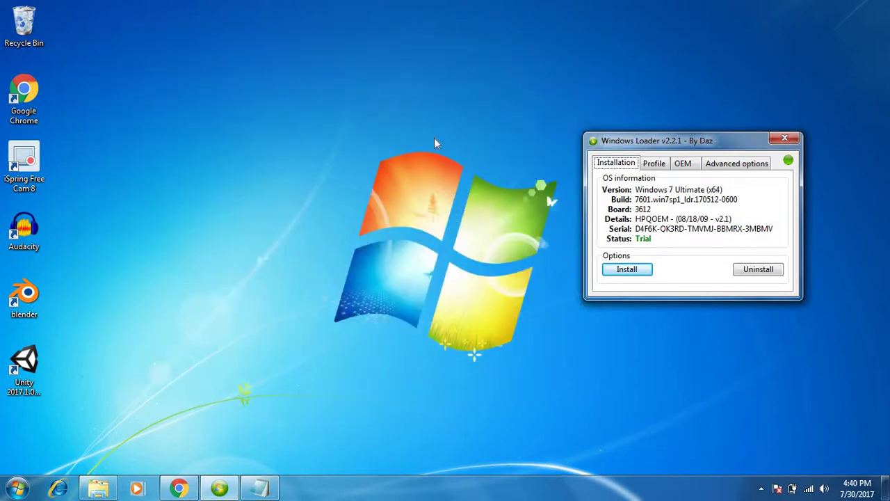
Step: Switch to Chrome, view the Windows 7 Loader page on winactivators.com and its ZIP password page, and minimize the browser
left_click(182, 489)
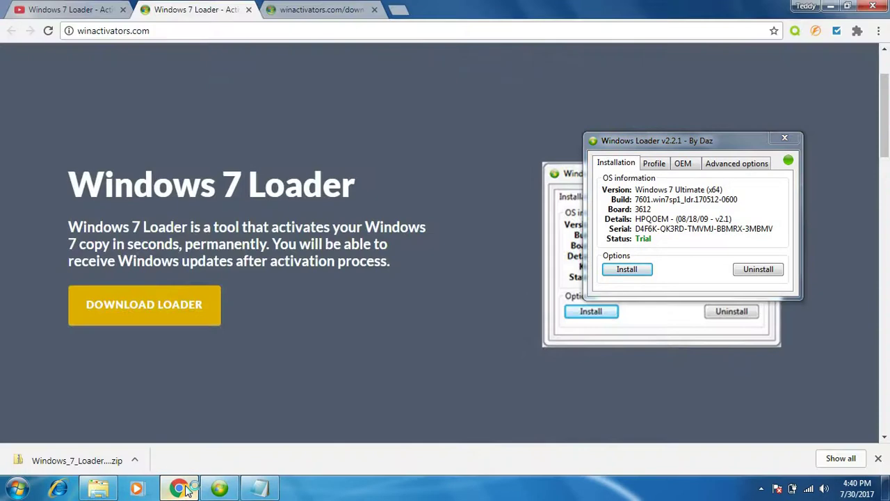
left_click(162, 30)
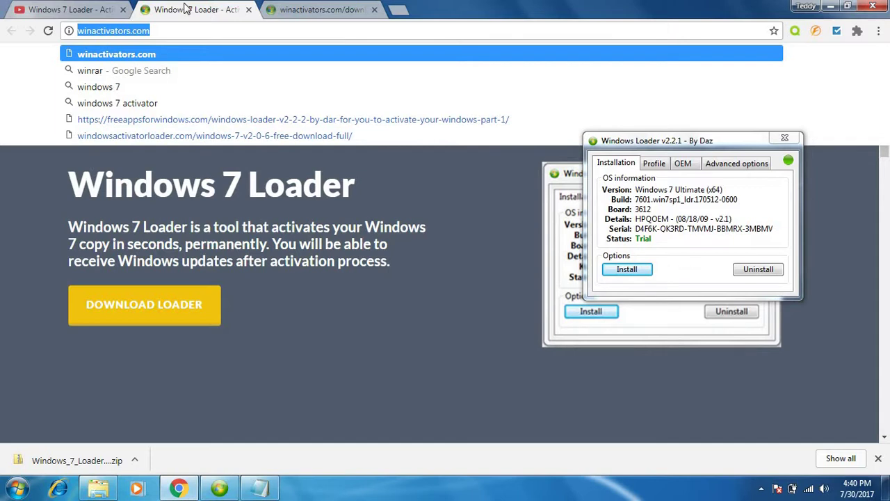
left_click(150, 194)
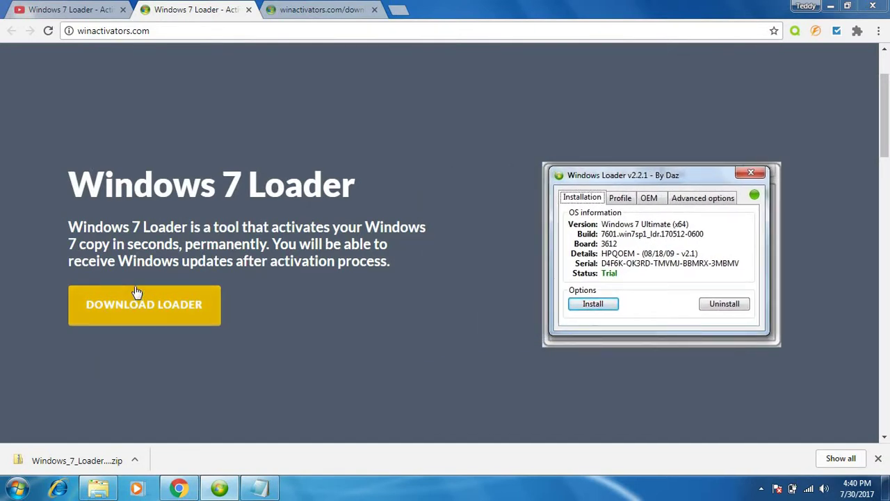
left_click(345, 6)
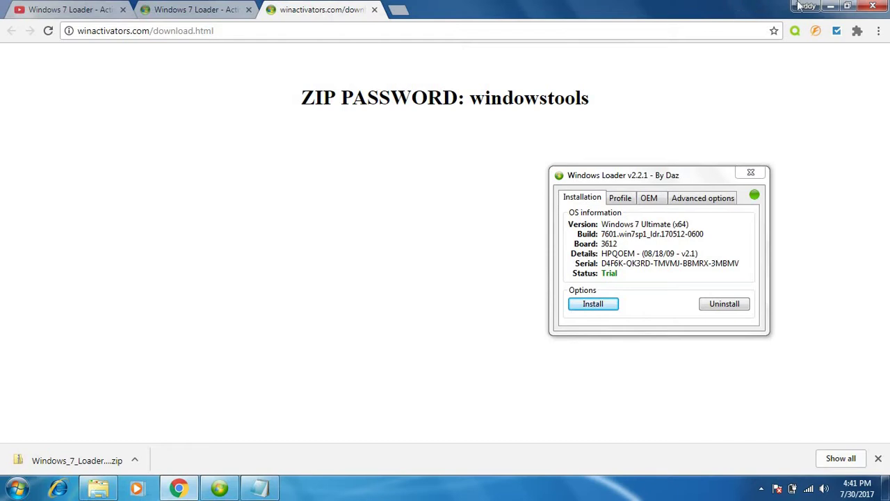
left_click(829, 7)
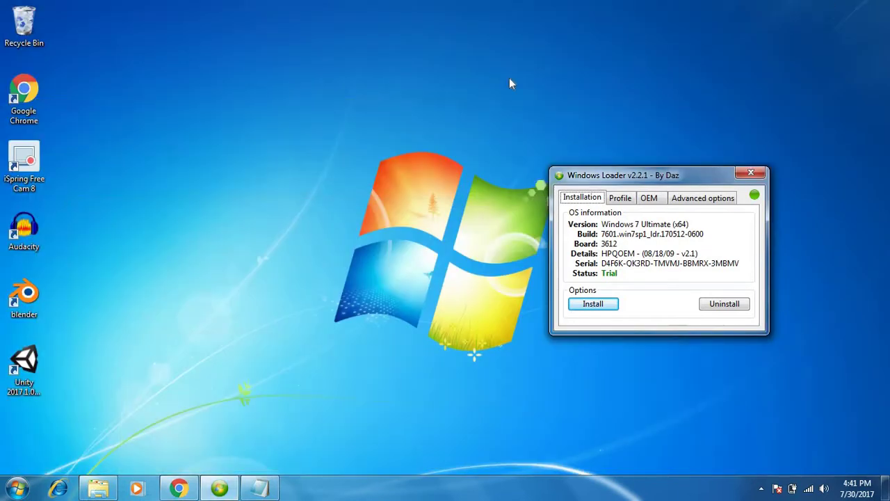
Step: Add "I ALREADY DID THIS SO I DONT HAVE TO AGAIN BUT THERE WILL BE A PROOF." below the note's text and minimize it
left_click(259, 488)
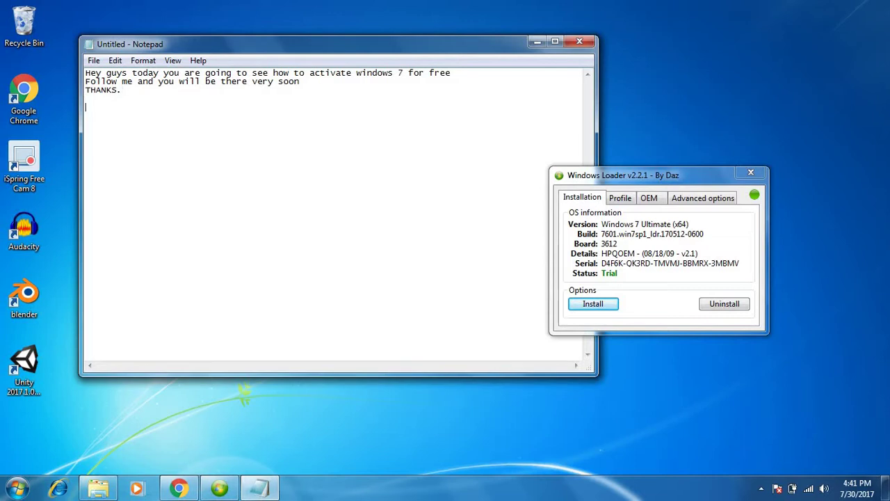
type("I ALREADY DI TH")
key("BackSpace")
key("BackSpace")
key("BackSpace")
type("D THIS SO ")
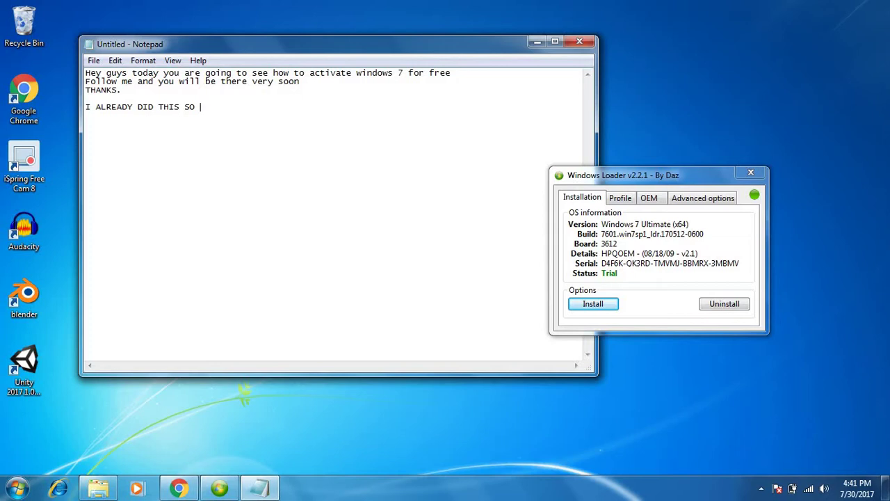
type("I DONT HAVE TO AGAIN BUT")
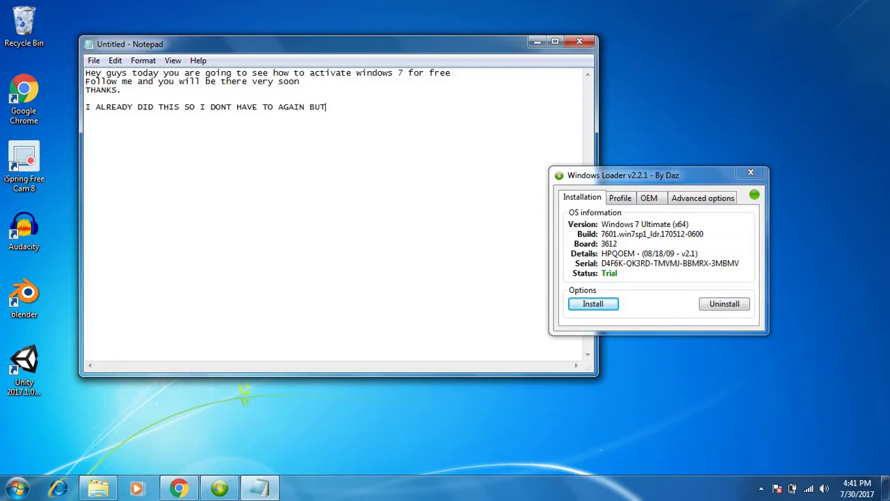
type(" THERE WILL BE A PROOF.")
left_click(536, 42)
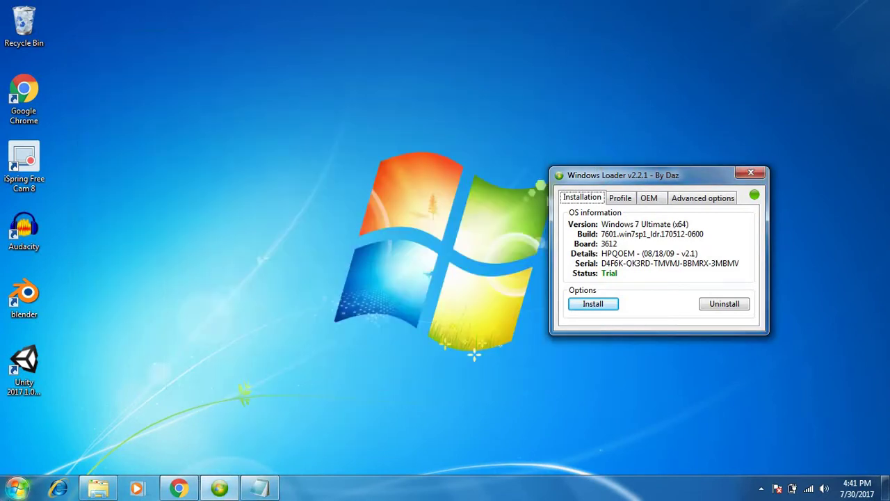
Step: Check the Windows activation section in the computer's system properties and close the window
left_click(17, 488)
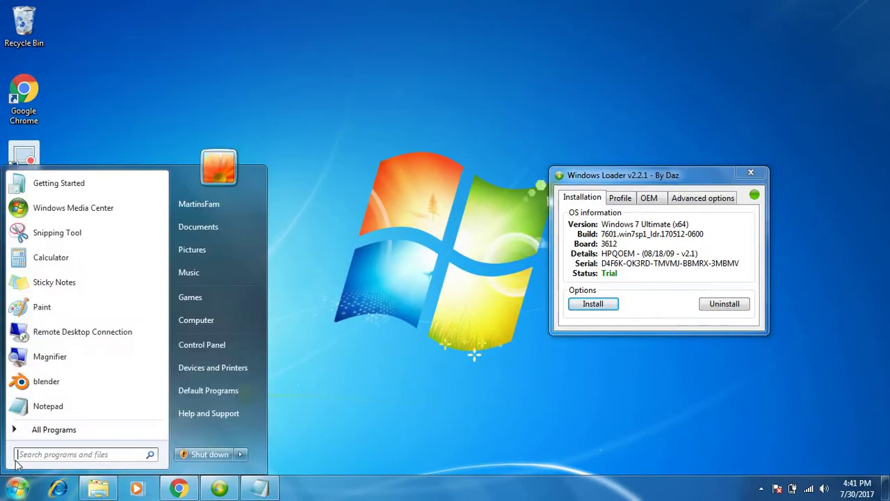
right_click(212, 319)
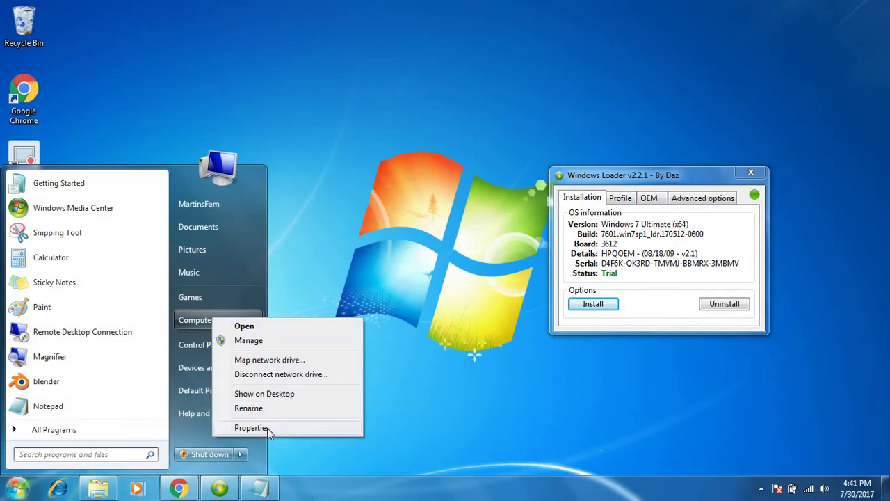
key("Escape")
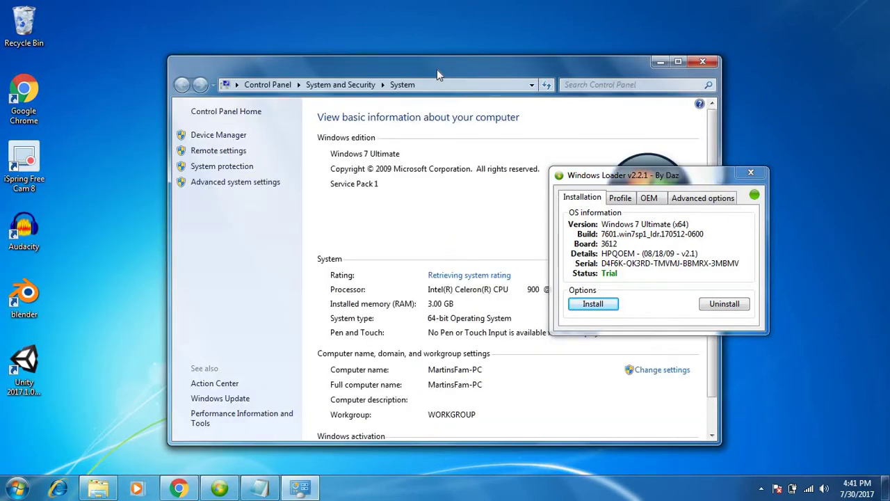
left_click_drag(437, 69, 269, 15)
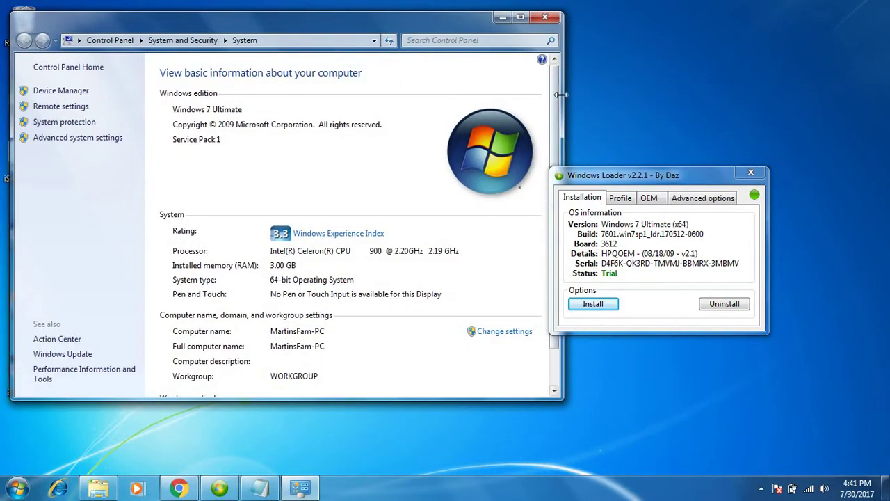
scroll(556, 102, "down", 1)
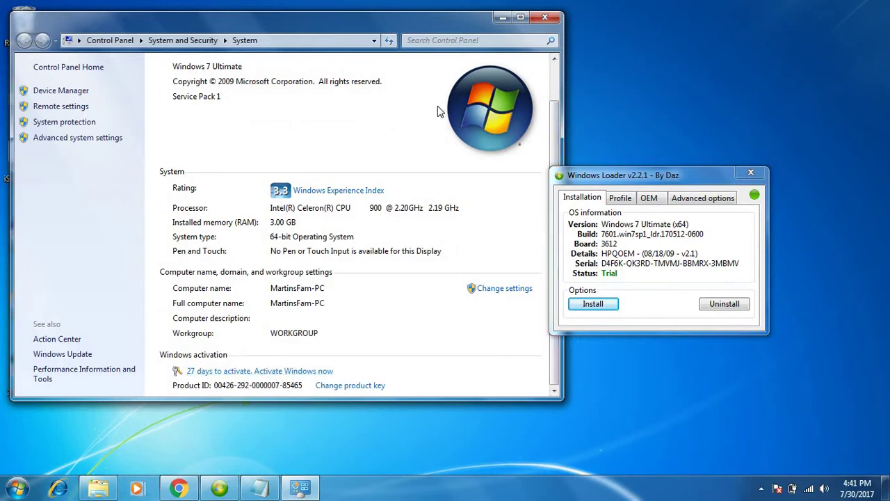
left_click(544, 18)
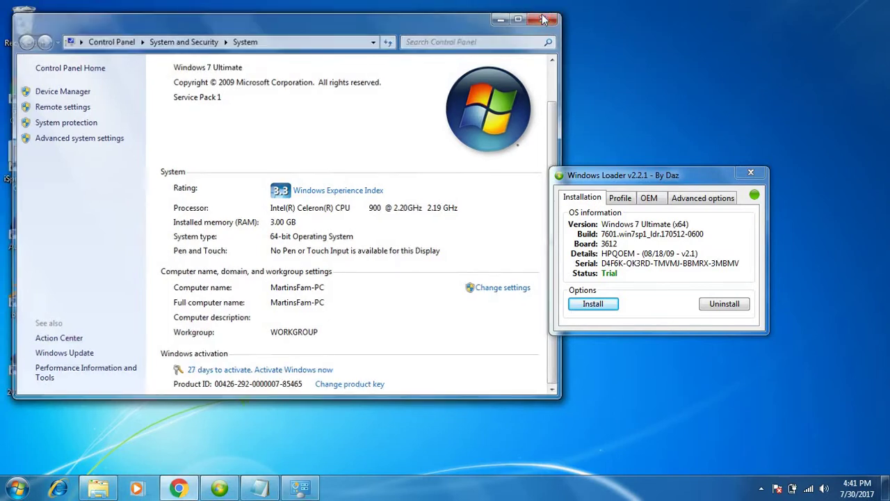
Step: Open the Windows_7_Loader archive in the Downloads folder and select the password in its ZIP-PASSWORD text file
left_click(100, 489)
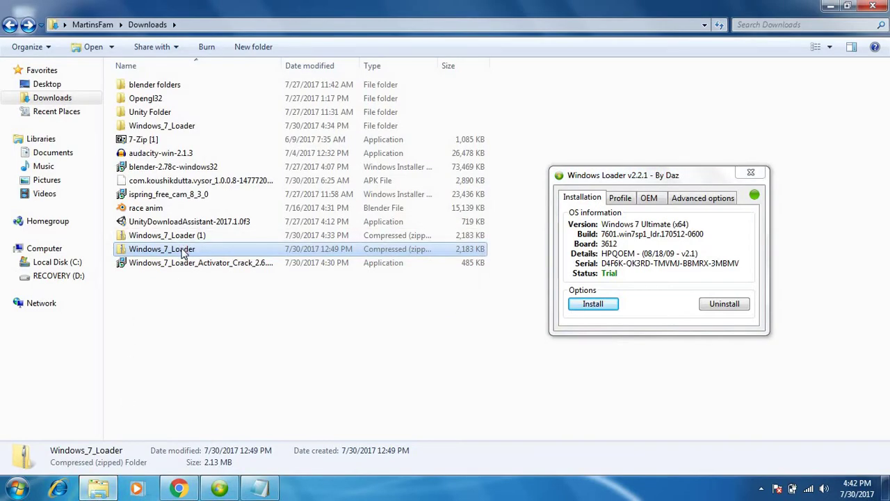
double_click(185, 254)
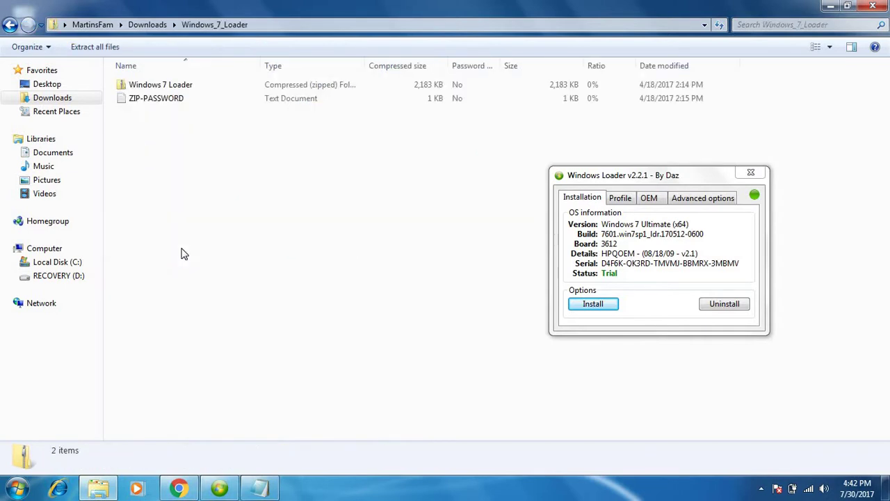
double_click(202, 98)
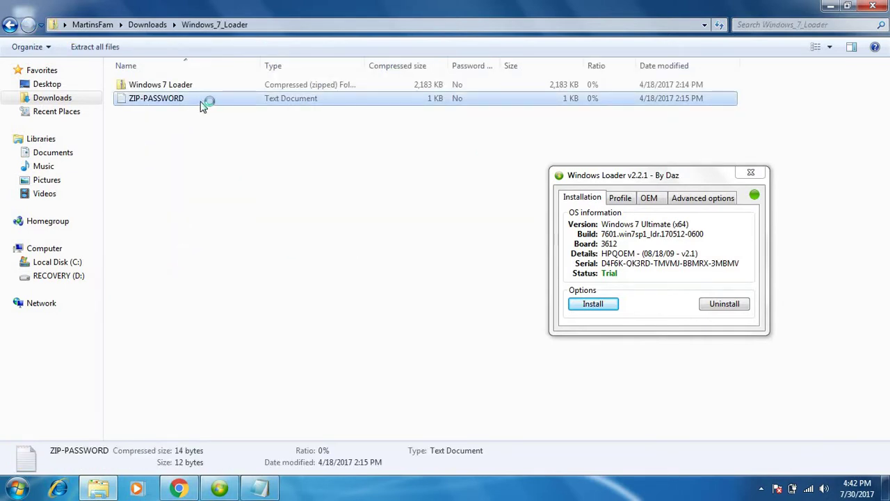
left_click_drag(258, 119, 192, 123)
Step: Return to the untitled note, add the line "COPY THE PASSWORD AND PASTE", and minimize the note
left_click(219, 489)
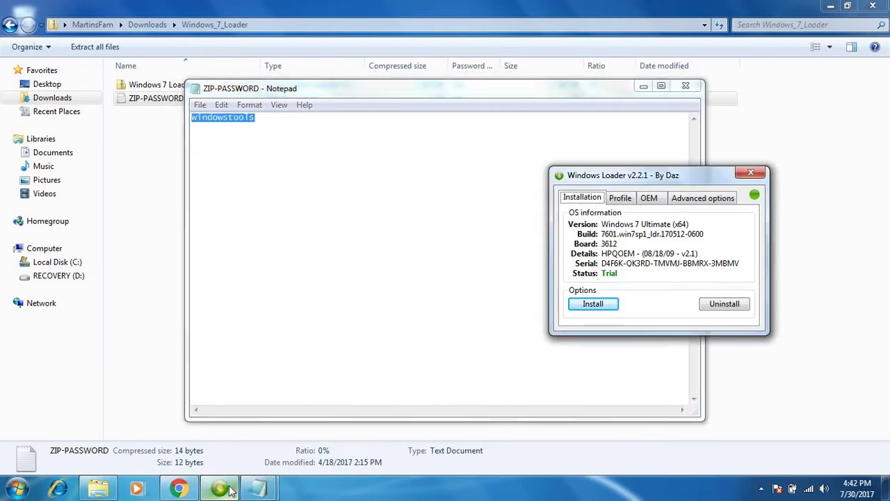
left_click(268, 490)
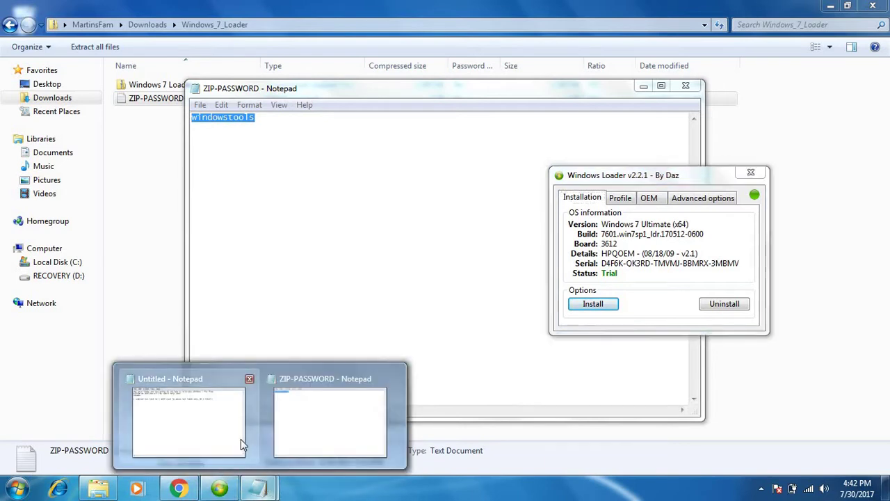
left_click(240, 439)
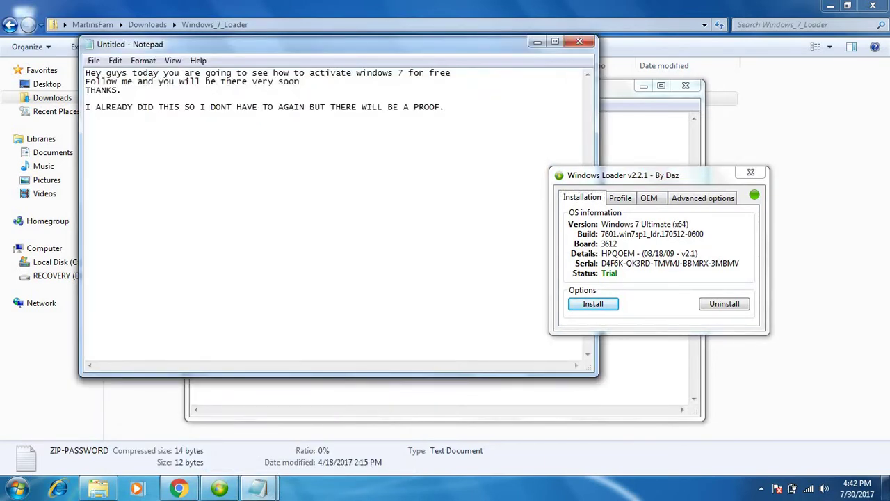
type("COPY THE PASSWORD AND P")
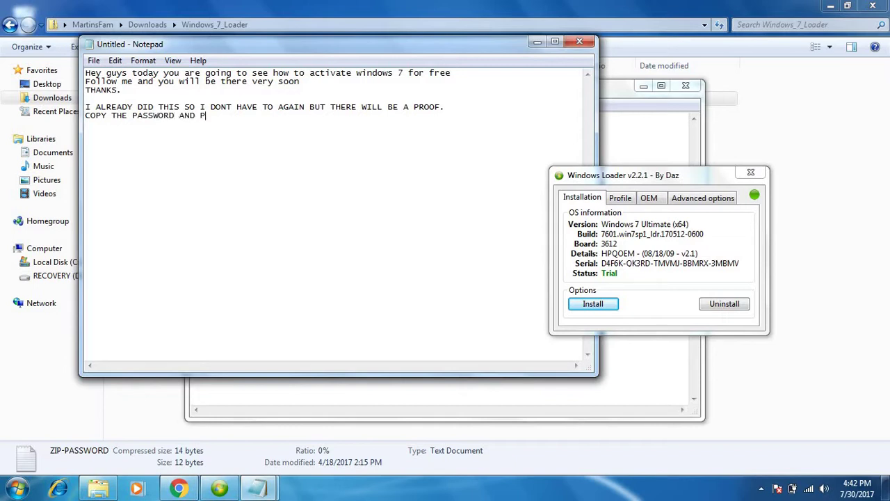
type("ASTE")
left_click(537, 42)
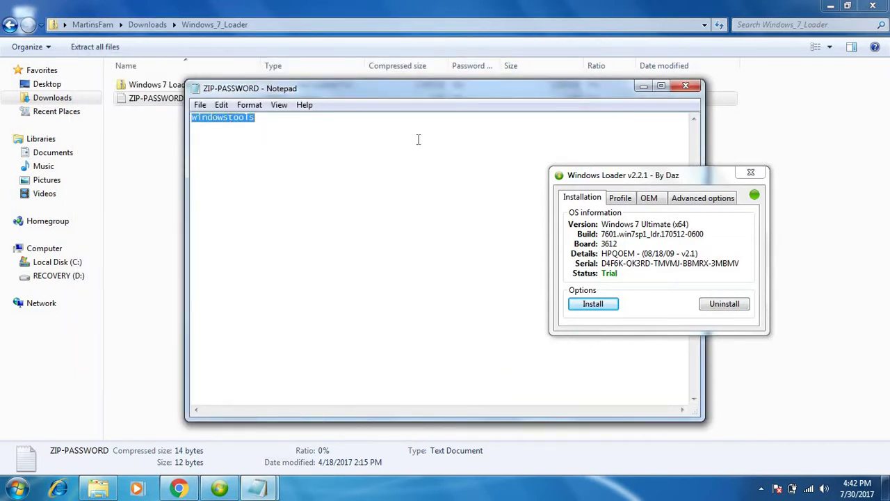
Step: Close the ZIP-PASSWORD text file and select the Windows 7 Loader archive listed beside it
left_click(685, 88)
left_click(225, 90)
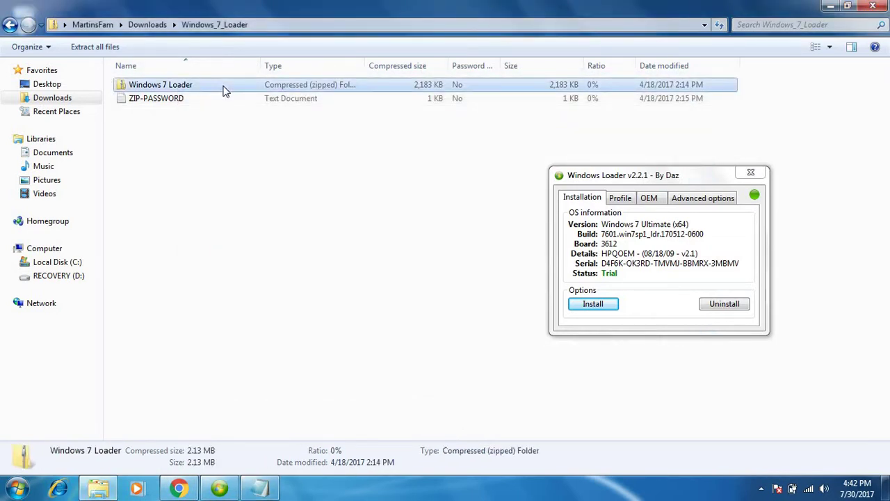
left_click(167, 101)
left_click(186, 85)
left_click(180, 100)
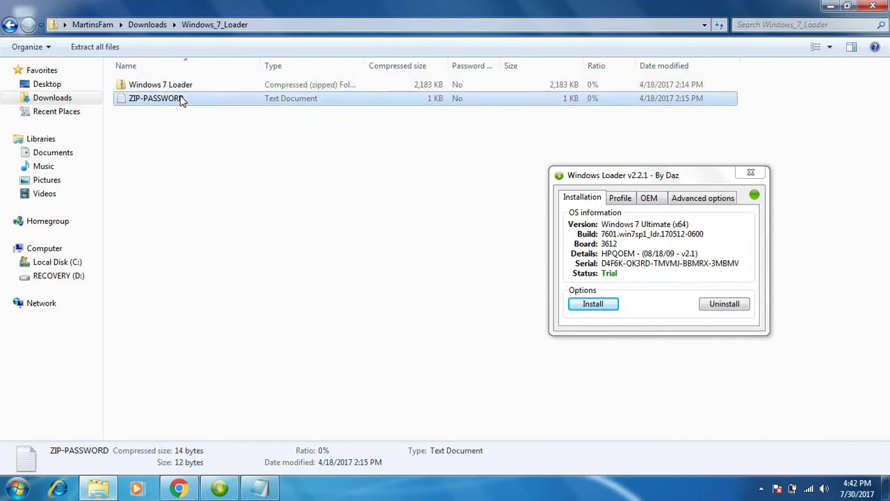
left_click(190, 87)
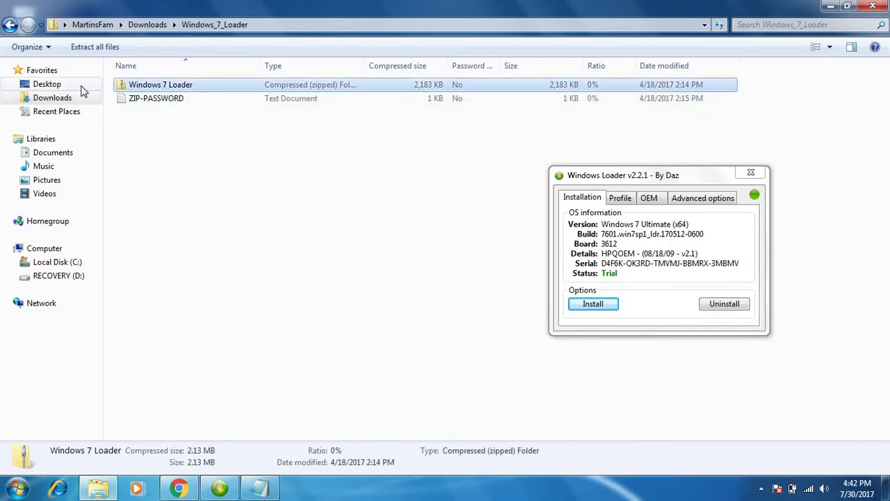
Step: Return to Downloads, reopen the Windows_7_Loader archive and try to open the Windows 7 Loader archive inside it
left_click(10, 27)
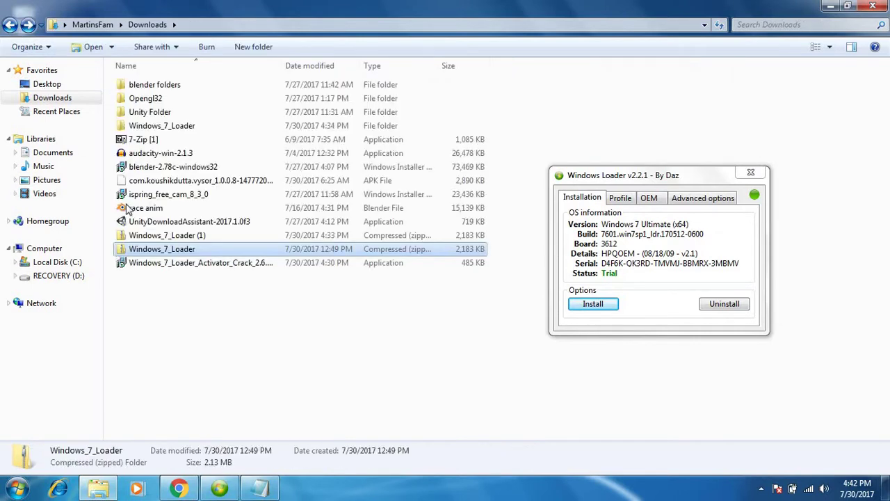
double_click(160, 252)
left_click(197, 84)
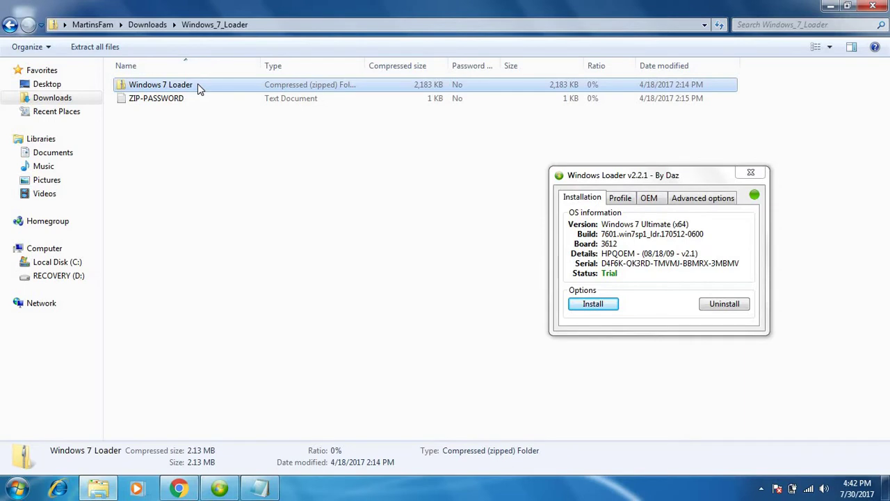
right_click(198, 83)
left_click(212, 92)
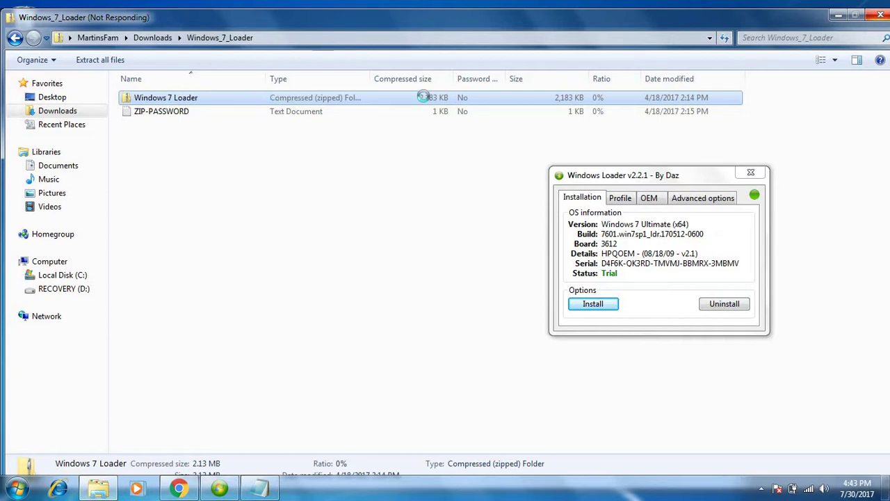
Step: Close the unresponsive Windows Explorer program and cancel the check for a solution
left_click(882, 16)
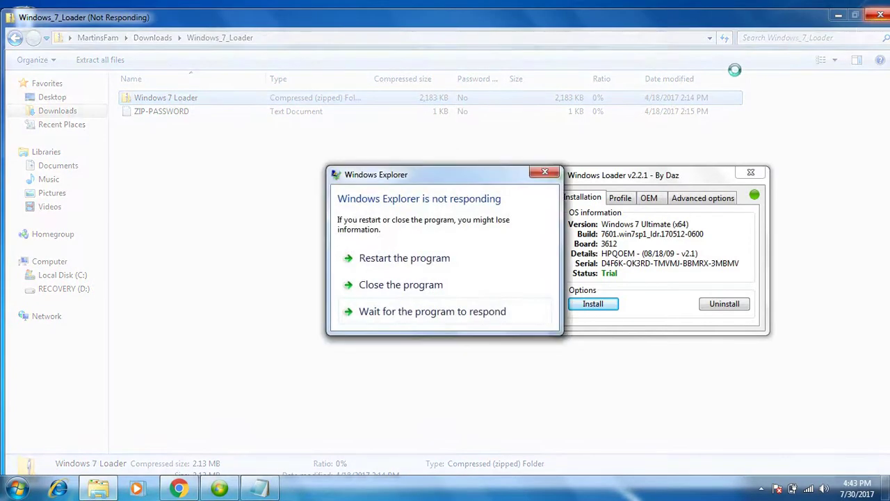
left_click(441, 286)
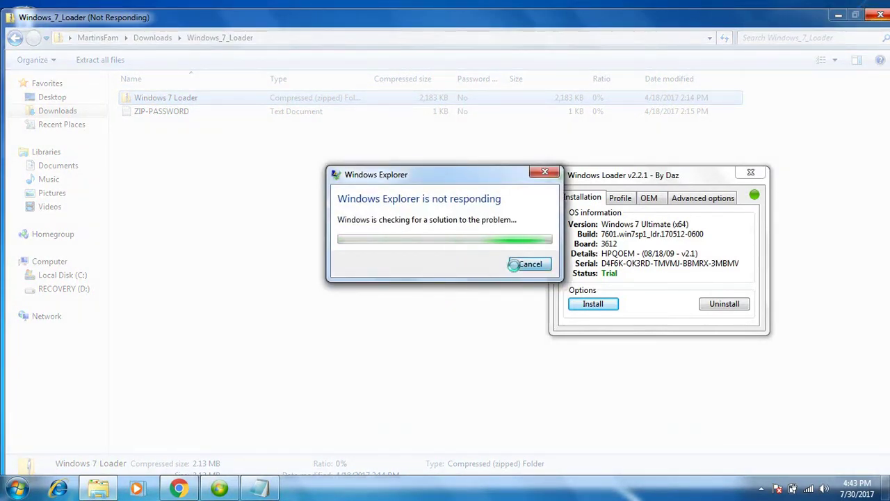
left_click(521, 265)
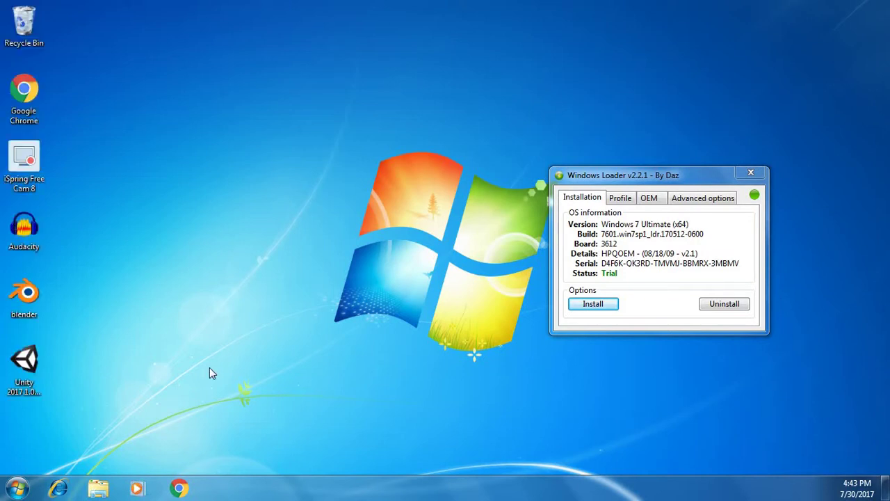
Step: Reopen the Windows_7_Loader archive from Downloads to view its contents, and close the folder window
left_click(100, 487)
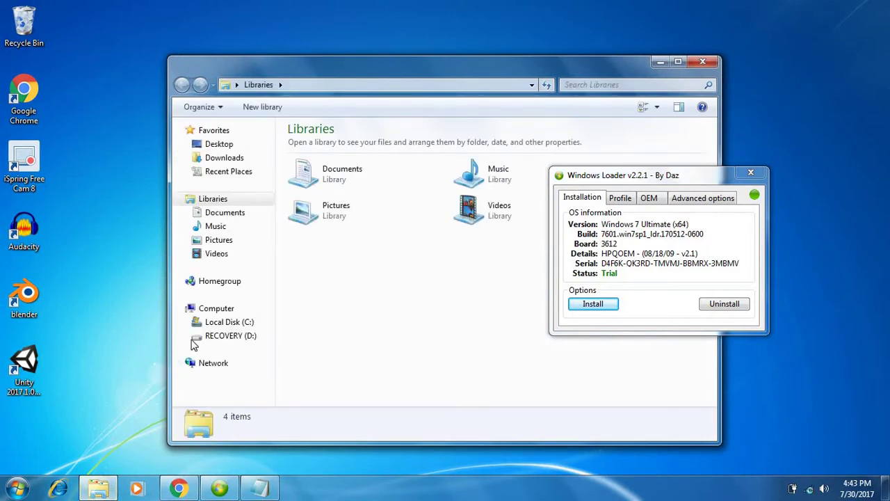
left_click(232, 160)
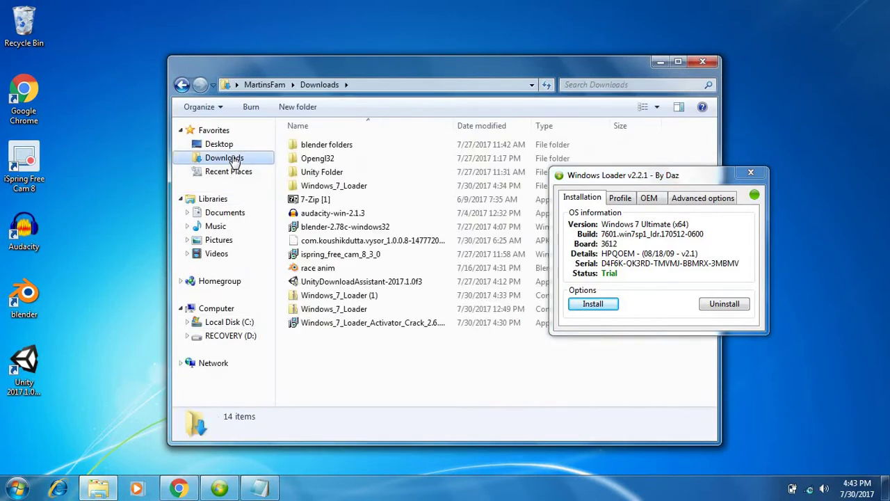
double_click(362, 309)
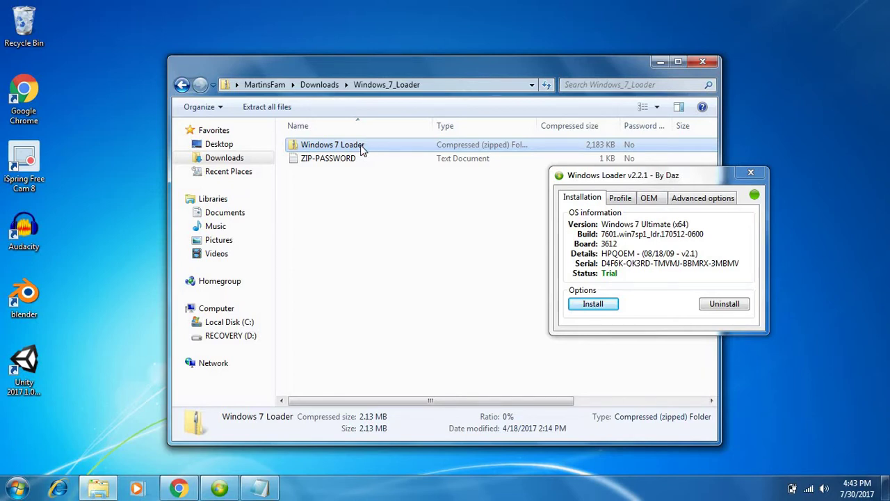
left_click(701, 64)
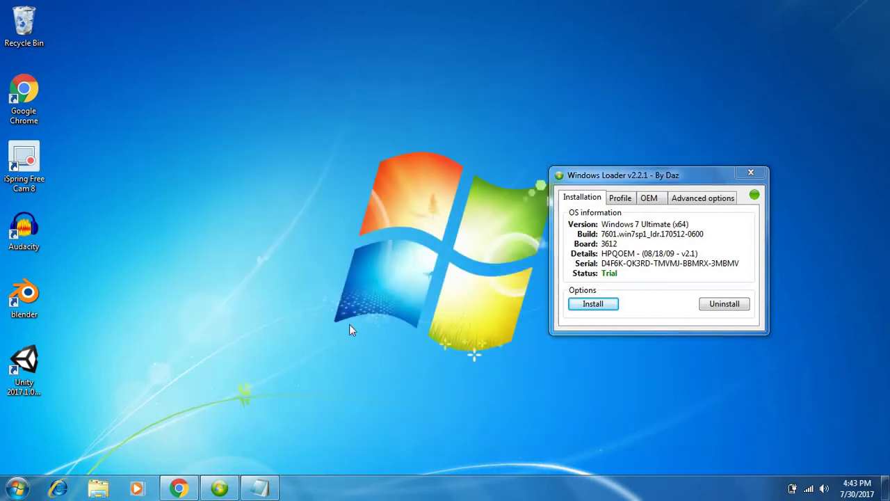
Step: Switch to the untitled Notepad note and add the line "OPEN THE ZIP FILE AND PASTE THE PASSWORD."
left_click(261, 490)
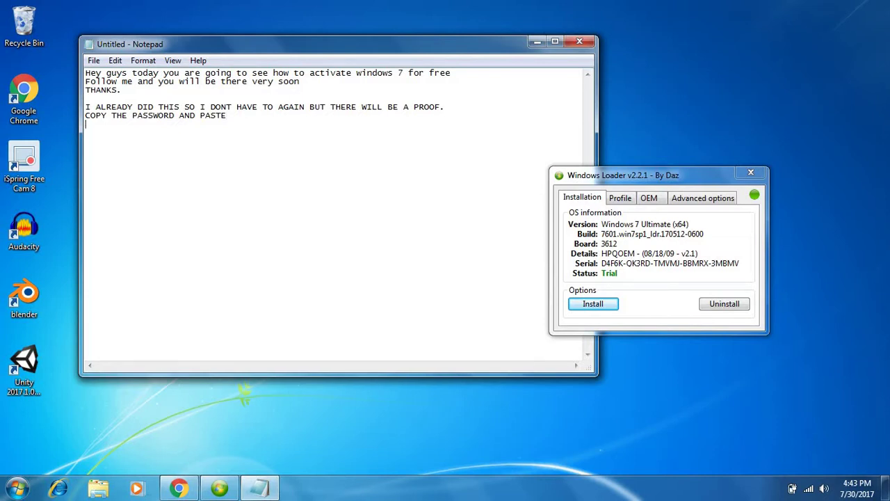
type("OPEN THE ZIP FILE AND PAS")
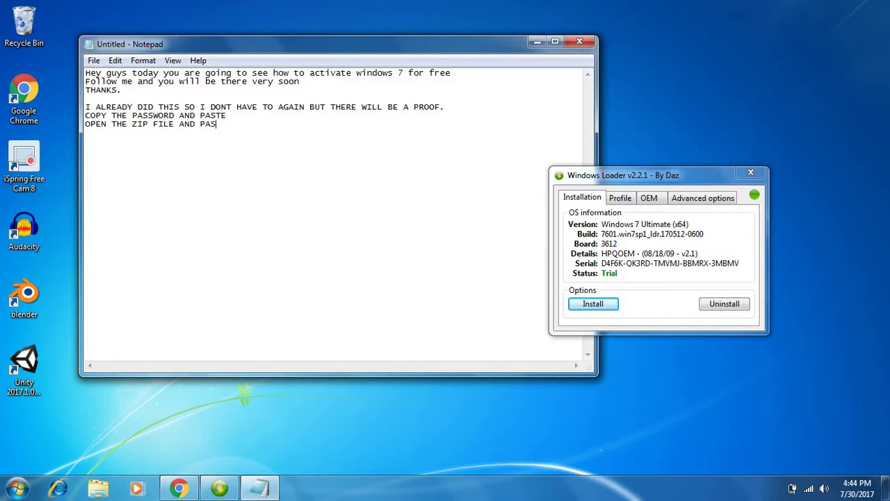
type("TE THE PASSWOE")
key("BackSpace")
type("RD")
Step: Add the line "THEN OPEN THE APPLICATION." to the note and minimize it
type("THEN")
type(" OP")
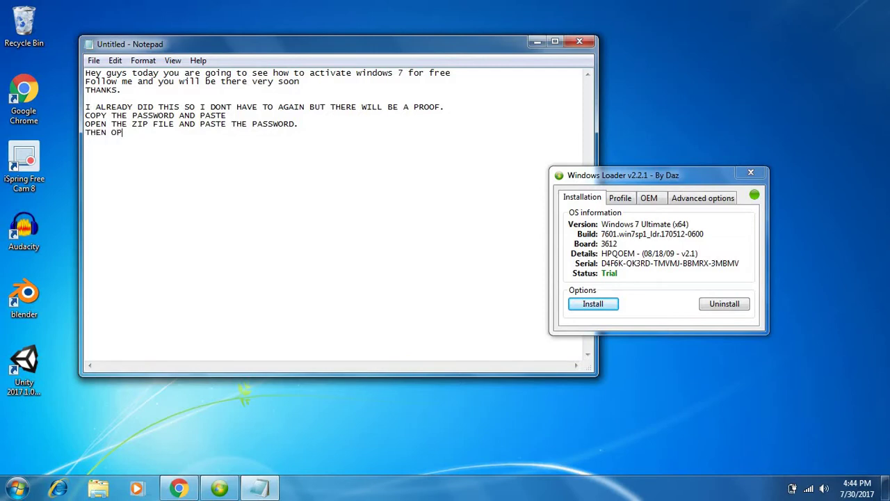
type("EN THE APP")
type("LICAIOTN")
key("BackSpace")
key("BackSpace")
key("BackSpace")
key("BackSpace")
key("BackSpace")
type("TION.")
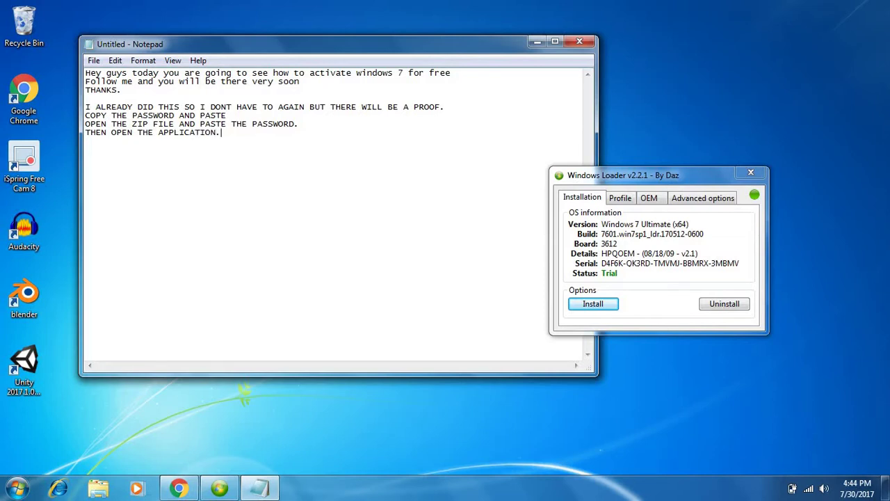
left_click(531, 43)
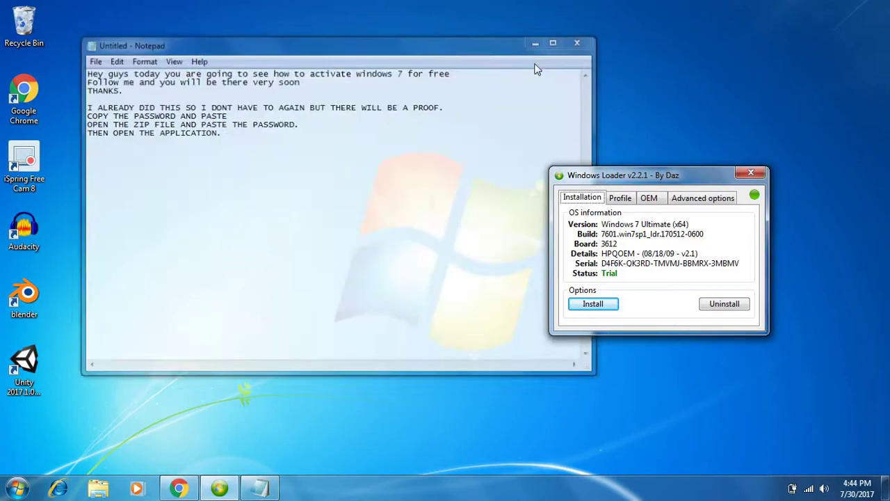
Step: Move the Windows Loader window toward the middle of the desktop, start its installation, and close the Windows 7 Loader folder window
left_click_drag(599, 182, 391, 142)
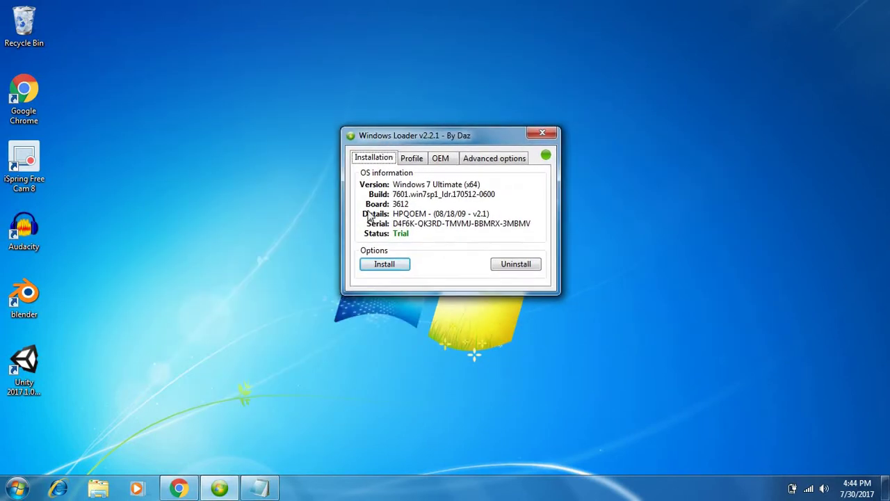
left_click(380, 264)
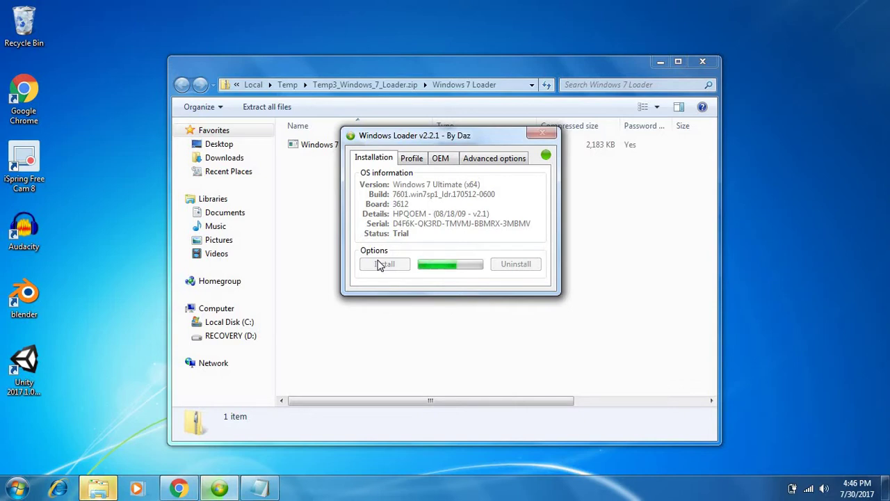
left_click(702, 62)
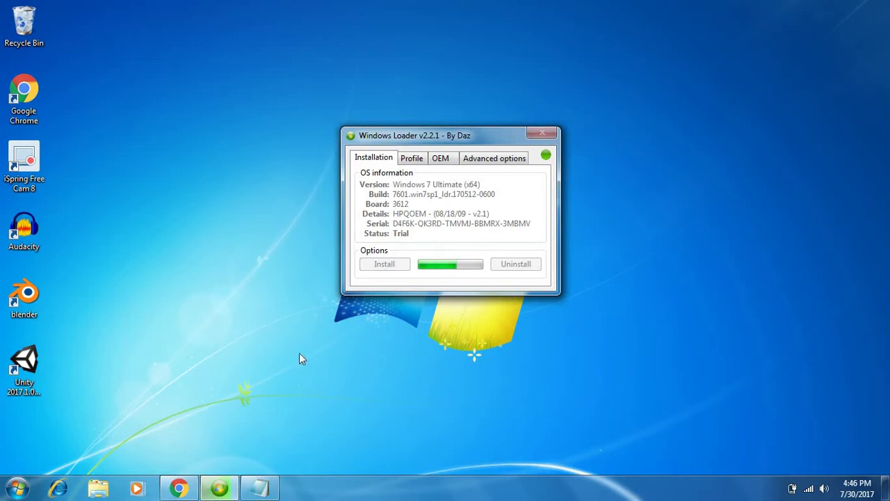
Step: Restore the untitled note and add the line "AFTER ALL RESTART YOUR COMPUTER THANKS" at its end
left_click(259, 488)
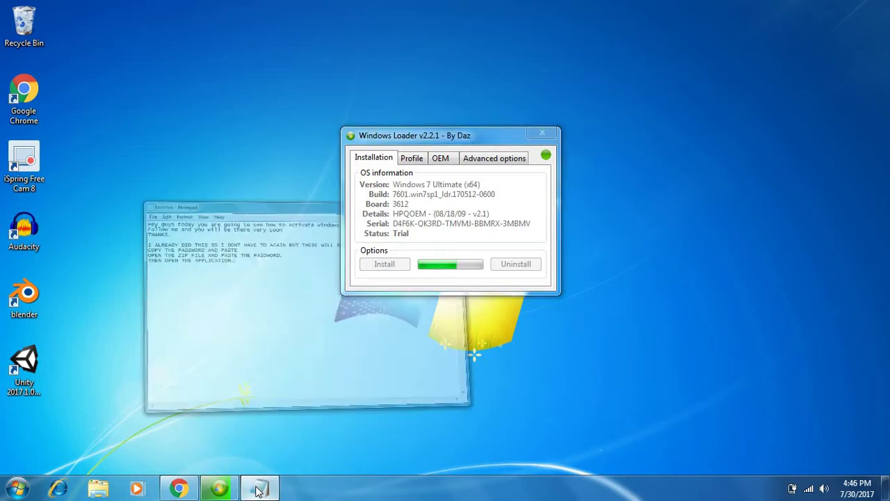
left_click(222, 133)
key("Return")
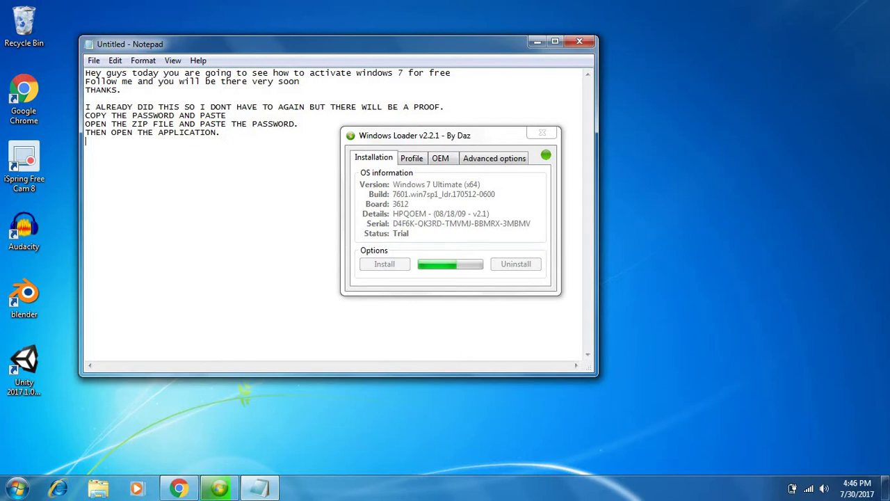
type("AFTER ALL RESTART YOUR C")
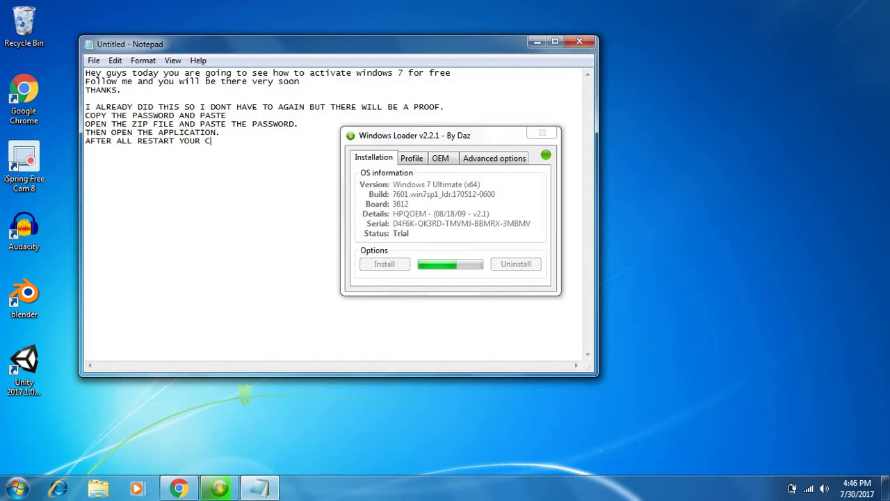
type("OMPUTER THANKS ")
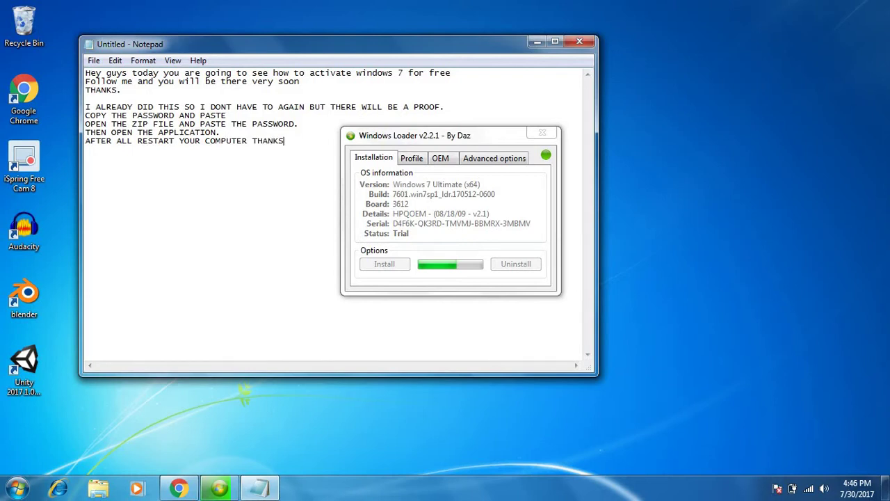
Step: Add the line "PLEASE LIKE AND SUBSCRIBE SHARE IF YOU WISH THANK" to the note, dismissing the loader's installation message
type("PLEASE")
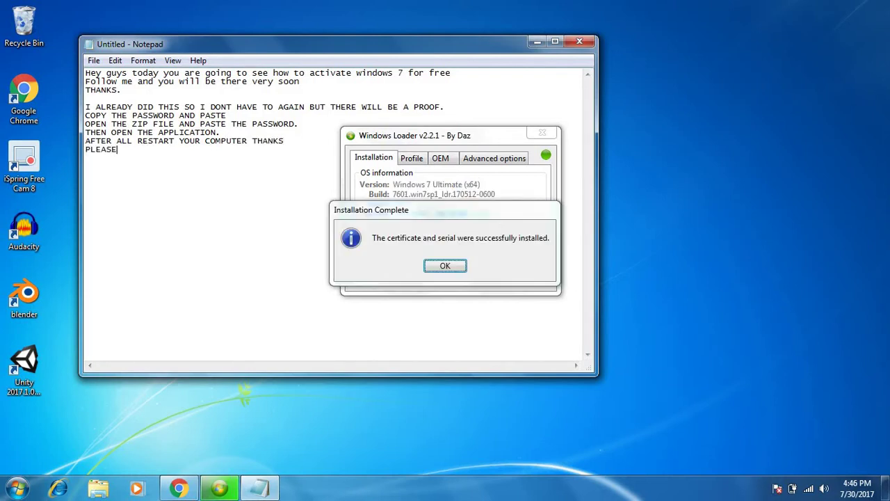
left_click(445, 267)
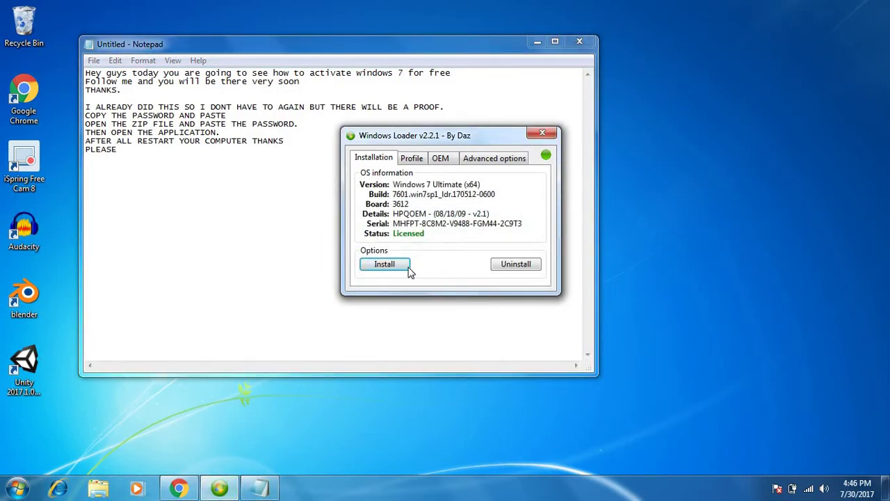
left_click(193, 154)
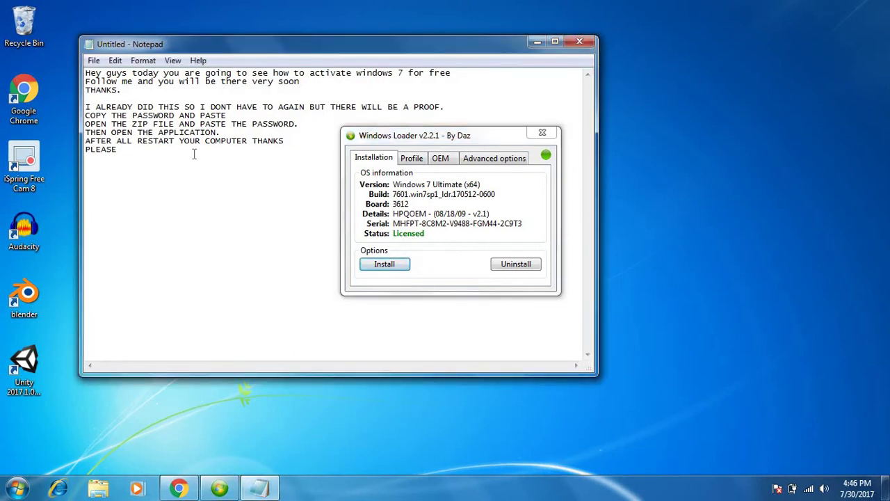
type("LIKE AND SUBSCRIBE ")
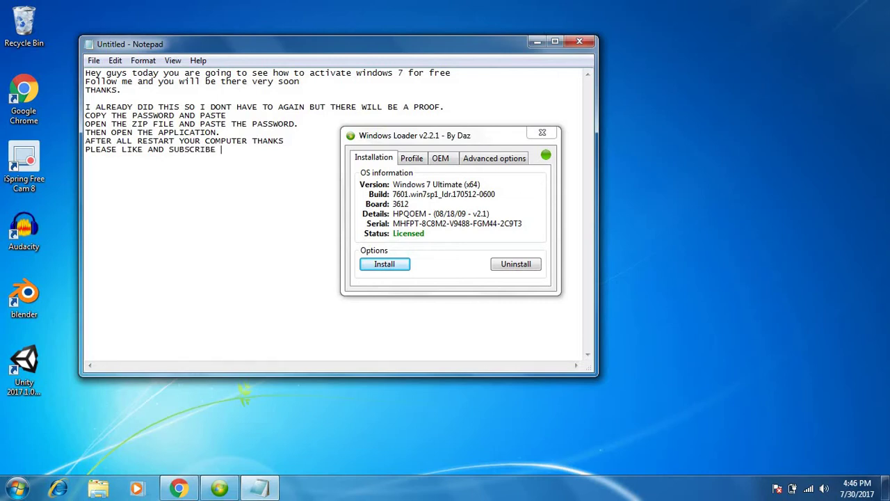
type("SHARE IF YOU WISJ")
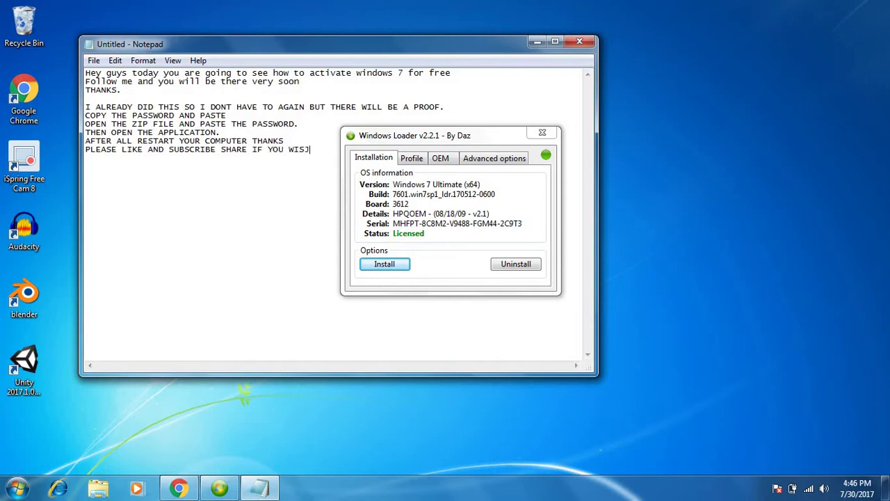
key("BackSpace")
type("H THANK")
Step: Add the closing line "MORE BLENDER SOFTWARE 3D VIDEOS STILL AVAILABLE" and remove the stray letters from the line above
type("MORE BLEN")
type("DER")
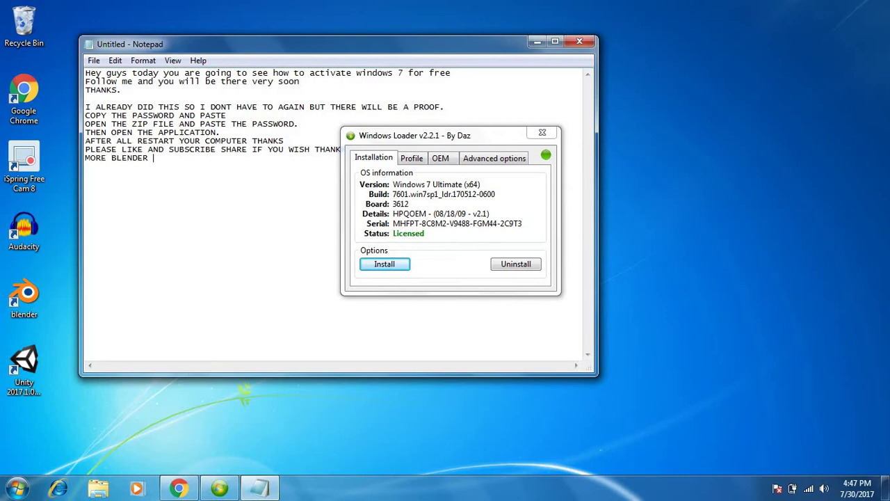
type(" SOFTWARE 3D VIDEOS ")
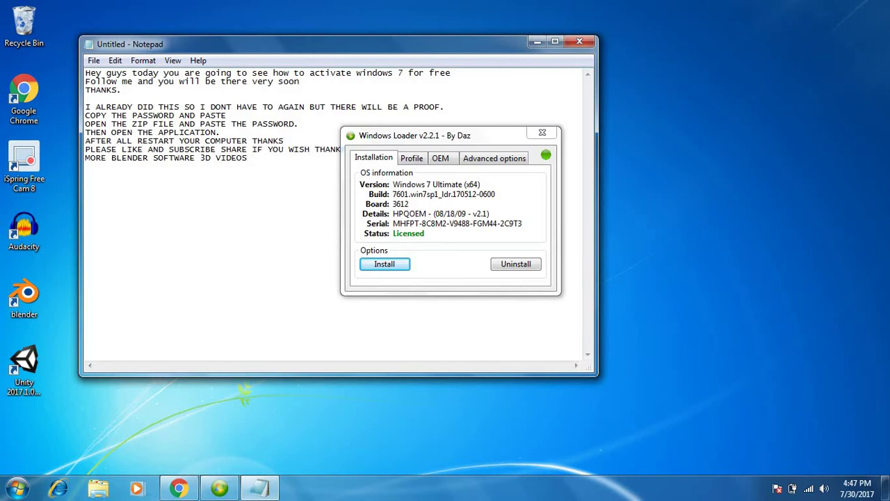
type("STILL")
type(" A")
left_click(195, 150)
type("VAI")
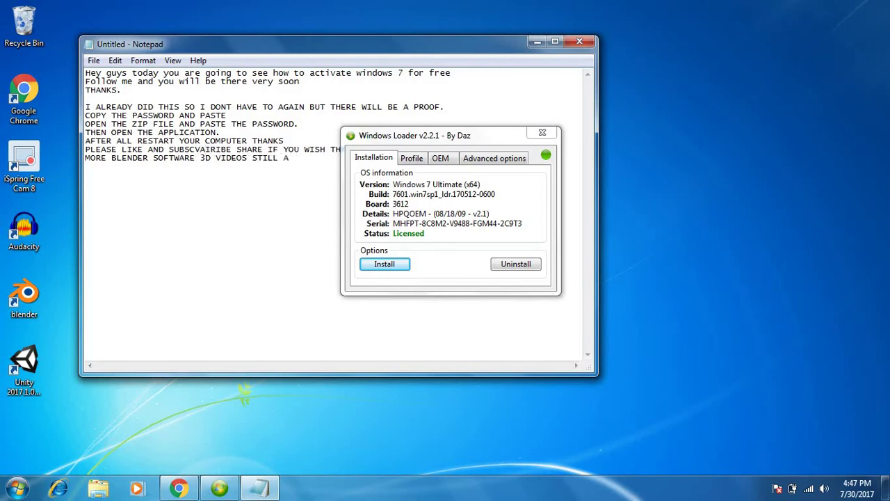
key("BackSpace")
key("BackSpace")
key("BackSpace")
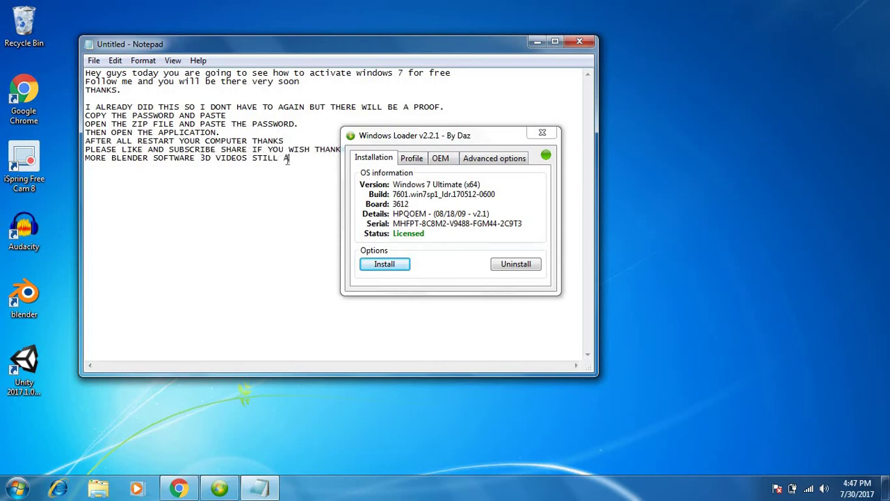
type("VAILABLE")
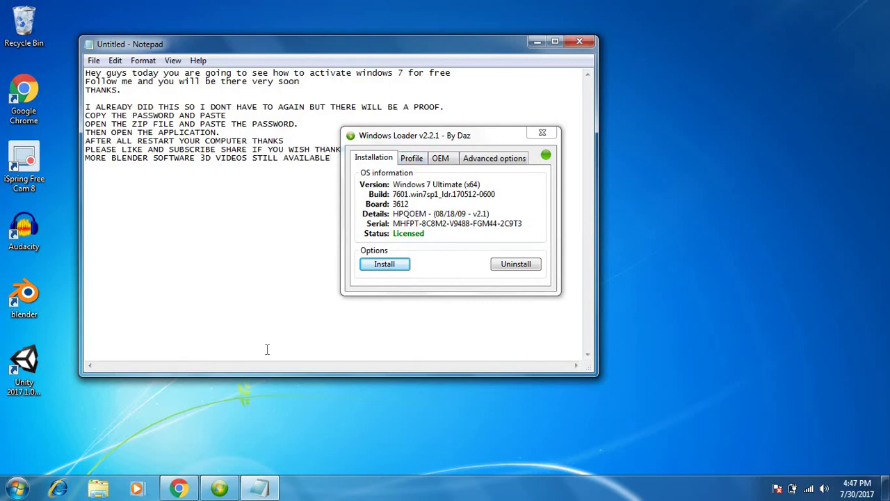